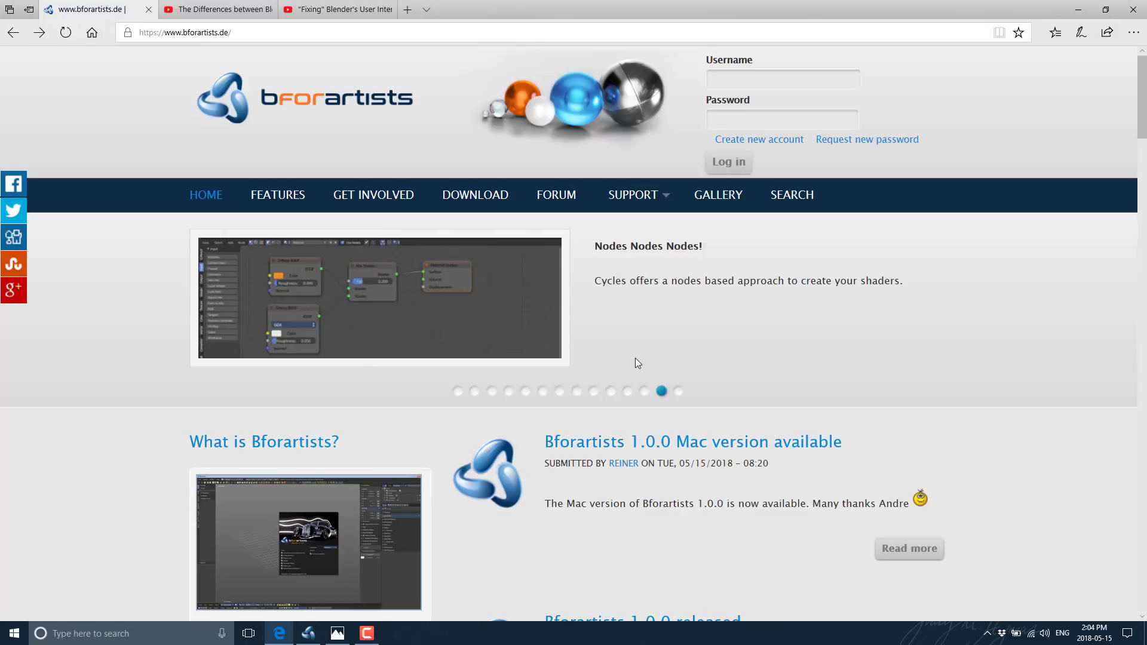
Step: Scroll up and down through the Bforartists 1.0.0 release post in Edge
scroll(705, 441, down, 3)
scroll(705, 442, down, 6)
scroll(621, 363, up, 4)
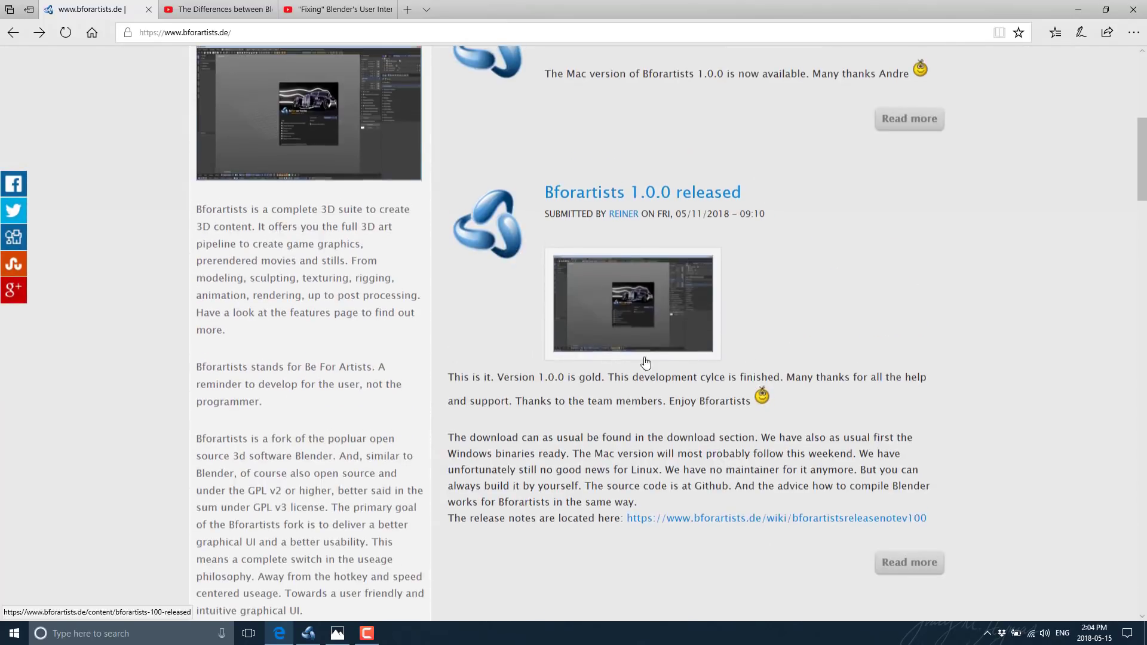
scroll(620, 363, up, 4)
scroll(755, 425, down, 1)
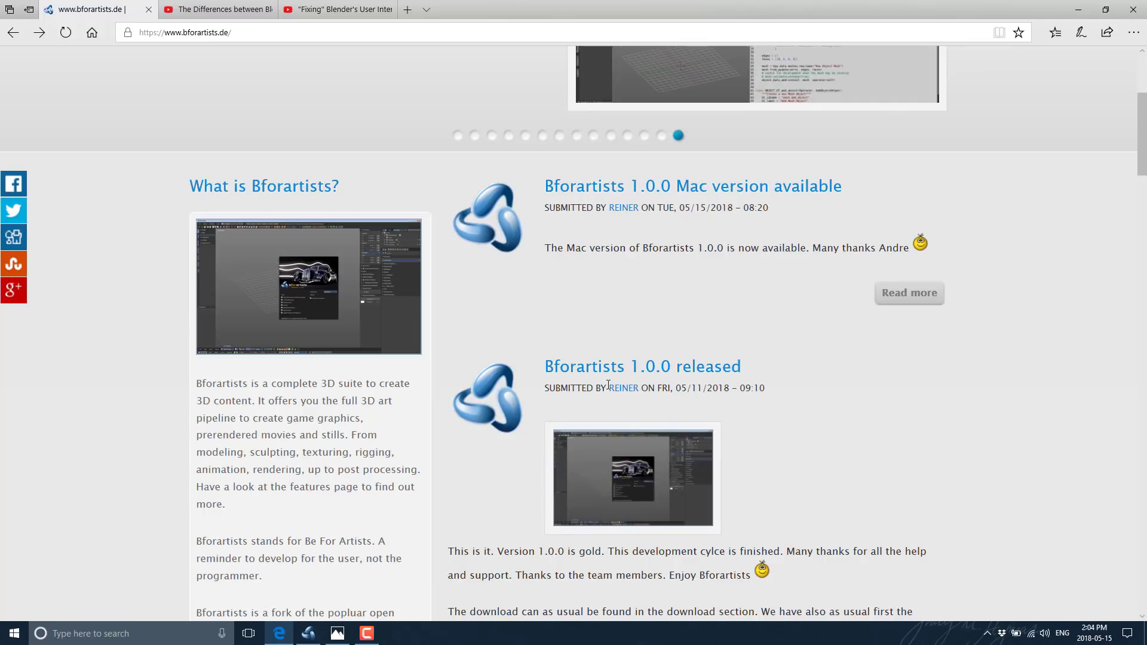
click(308, 633)
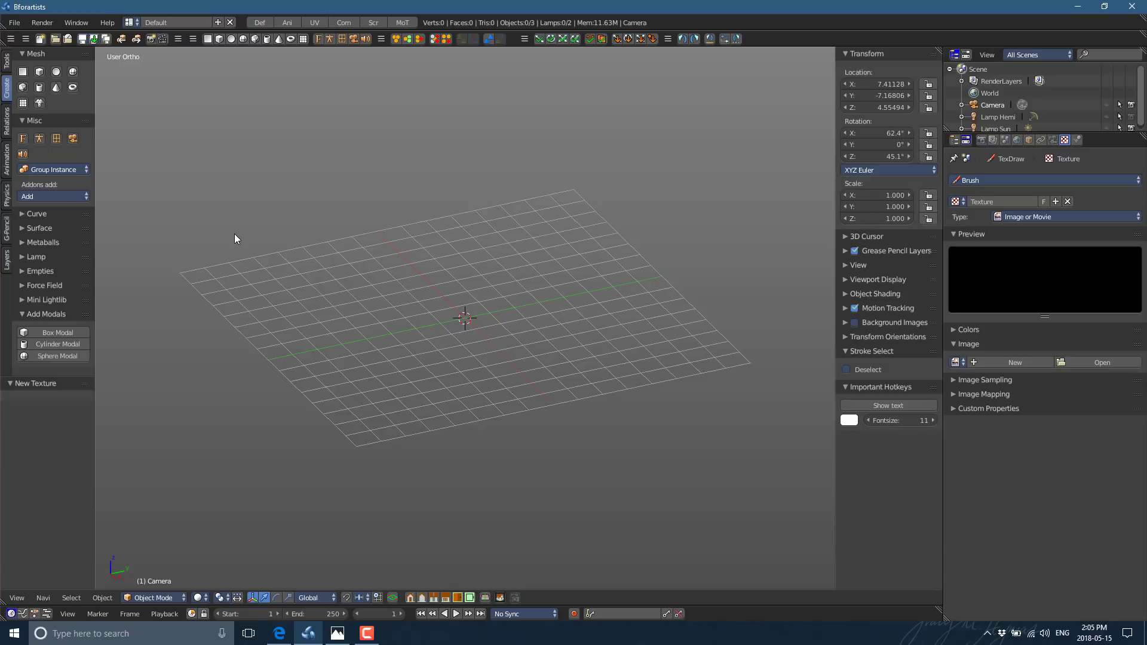
click(105, 599)
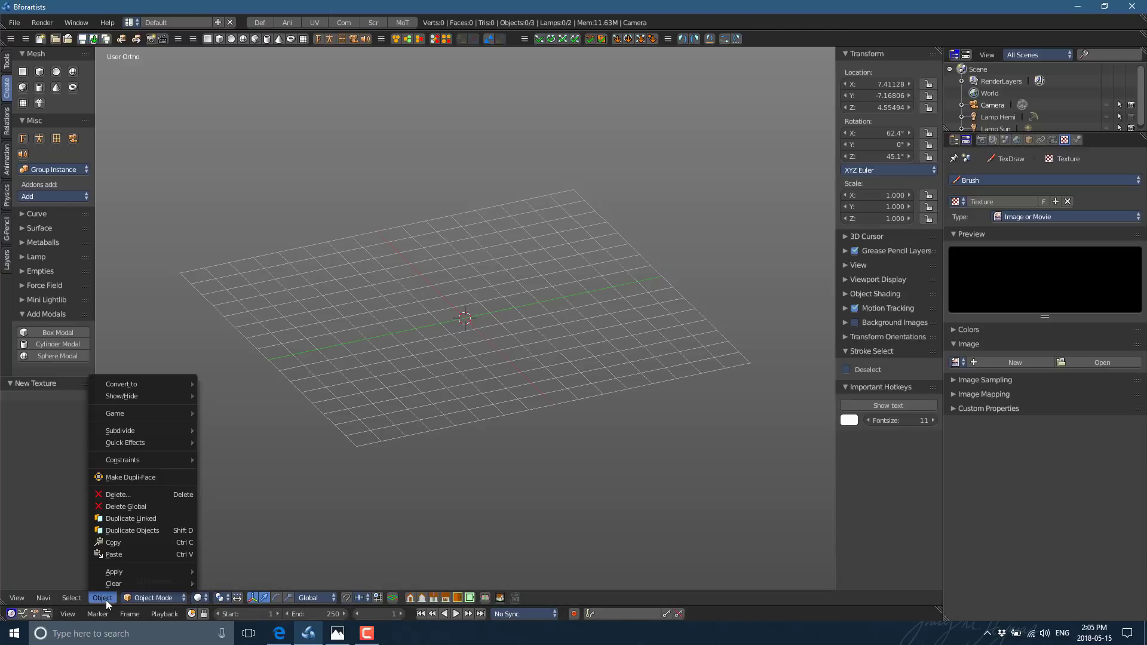
mouse_move(81, 601)
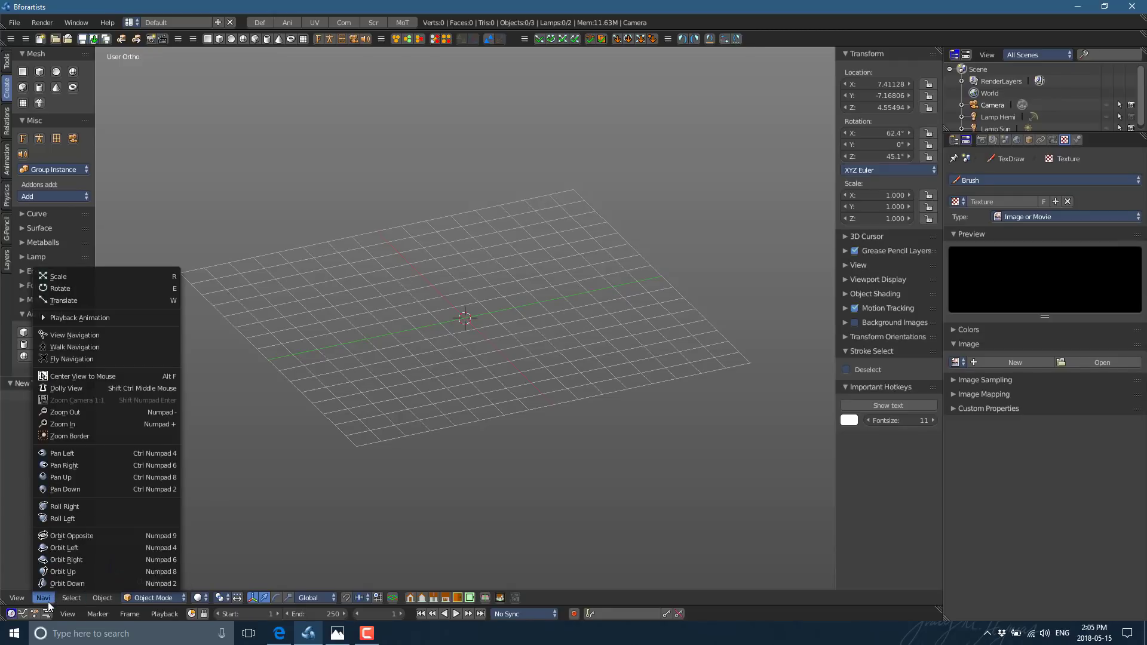
click(32, 601)
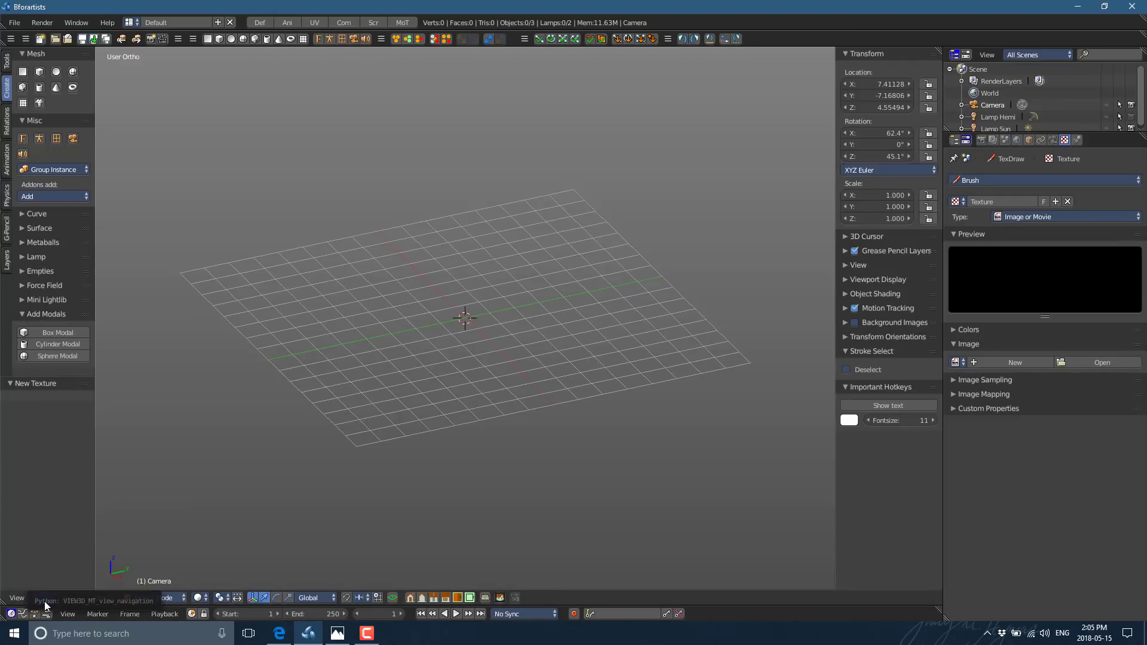
click(43, 599)
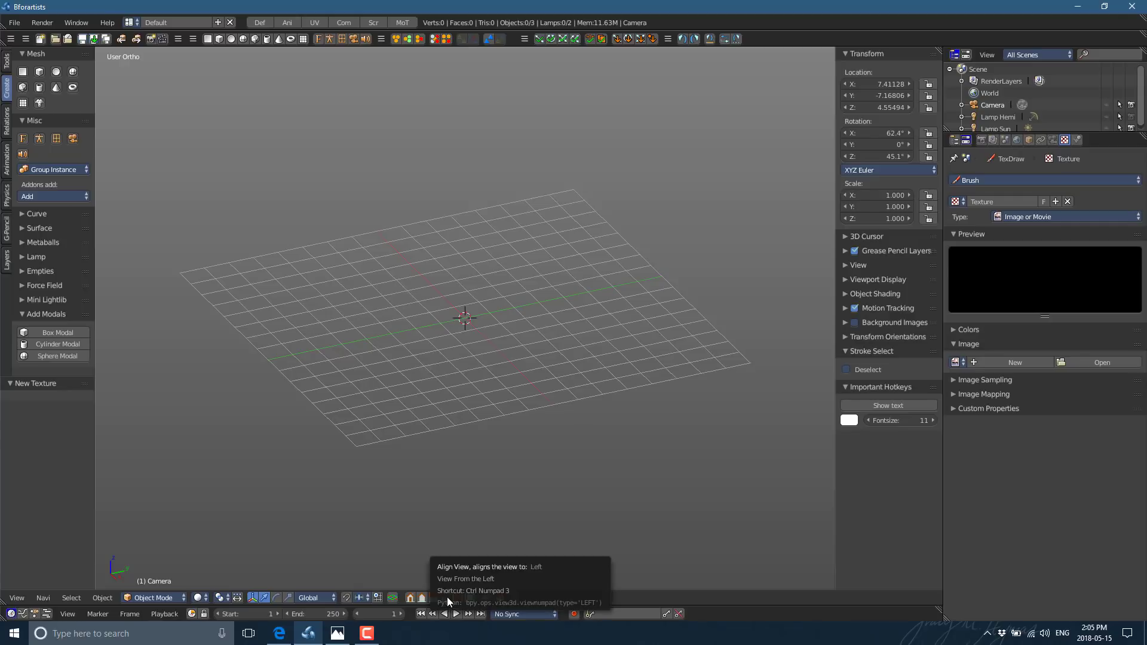
Step: Switch the 3D view to Left, then Front, then Back orthographic view
click(448, 598)
click(420, 596)
click(420, 595)
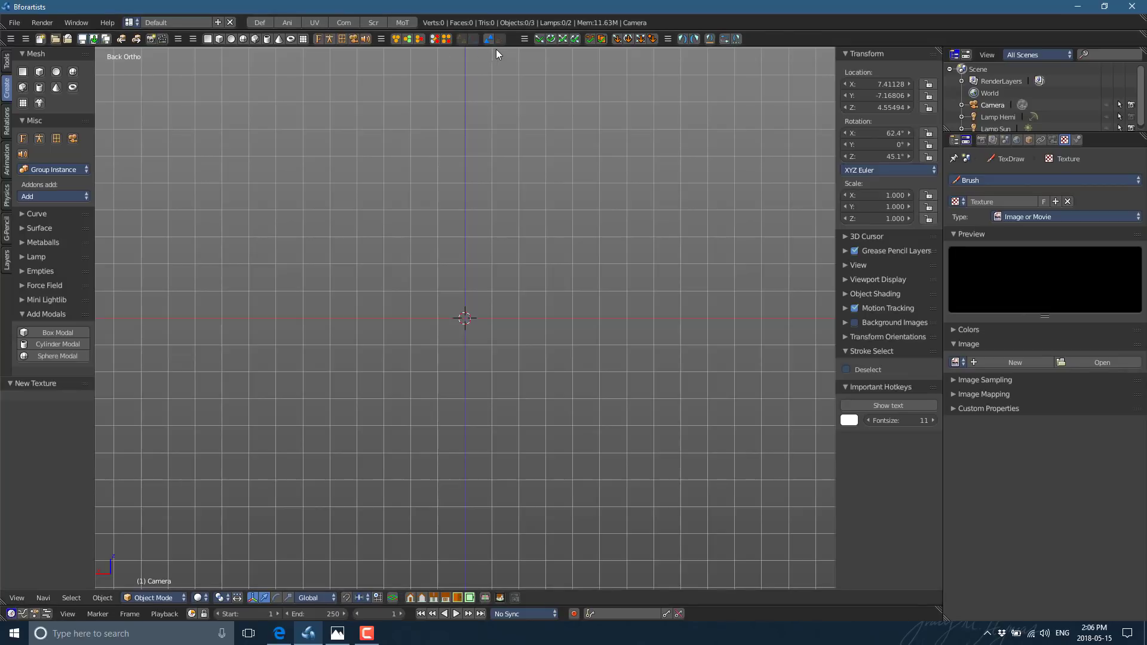
Step: Browse the Toolbars Edit menu, then start creating a new image
click(525, 39)
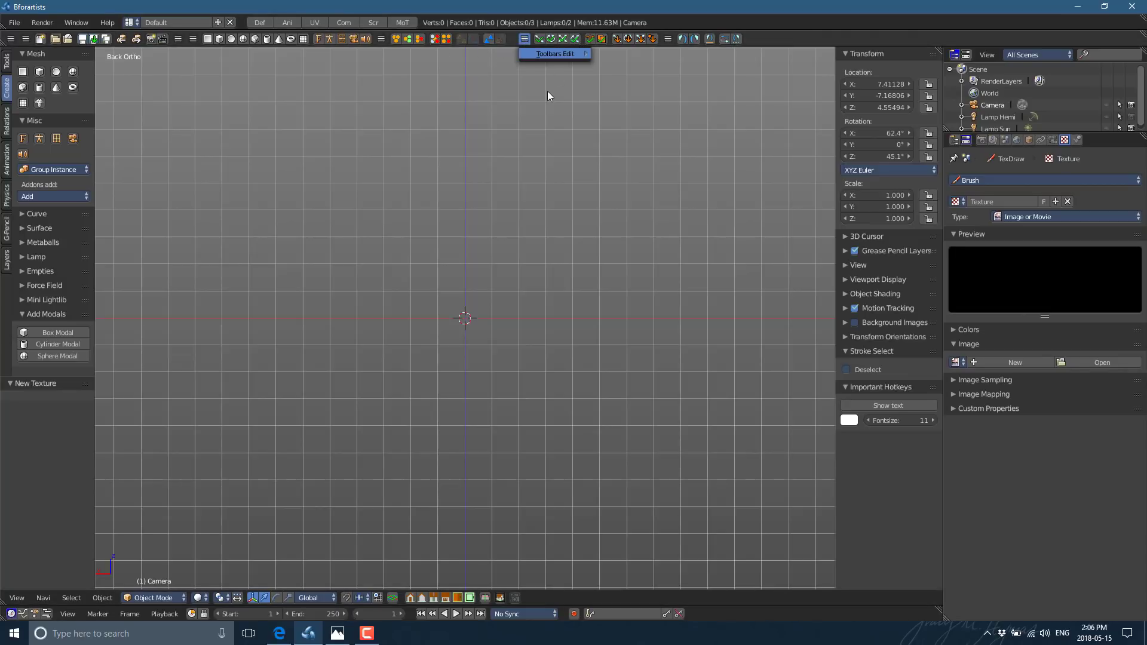
mouse_move(553, 55)
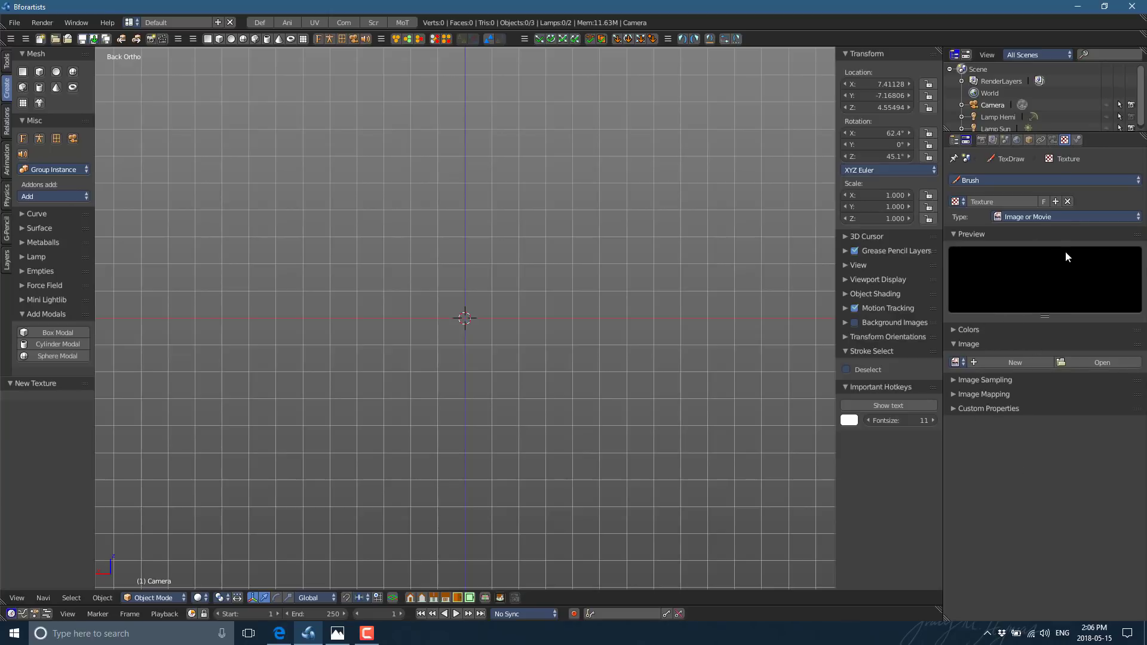
click(1000, 361)
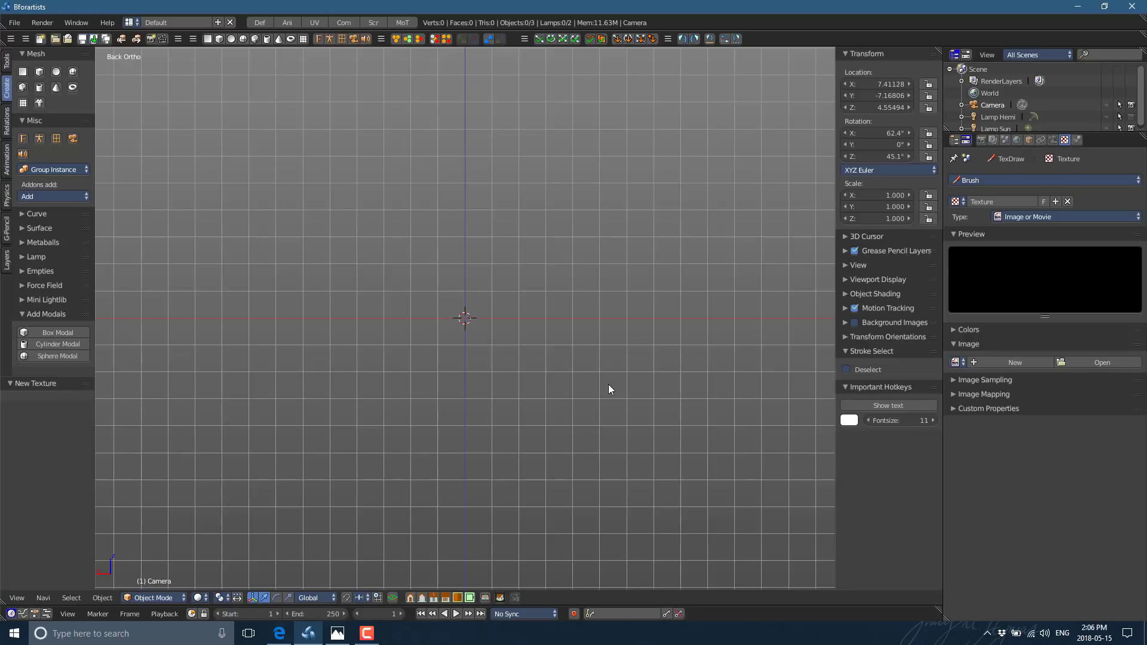
Step: View the Blender UI-fix and Blender-vs-Bforartists YouTube videos, then go back to the bforartists.de tab
click(279, 633)
click(334, 10)
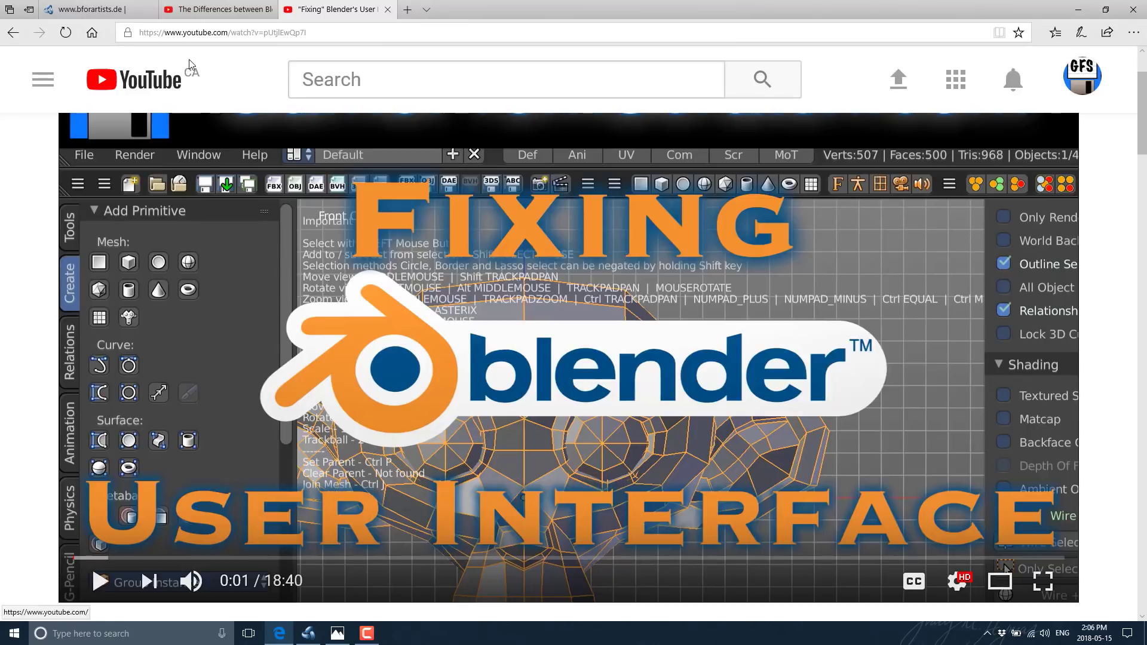
click(215, 10)
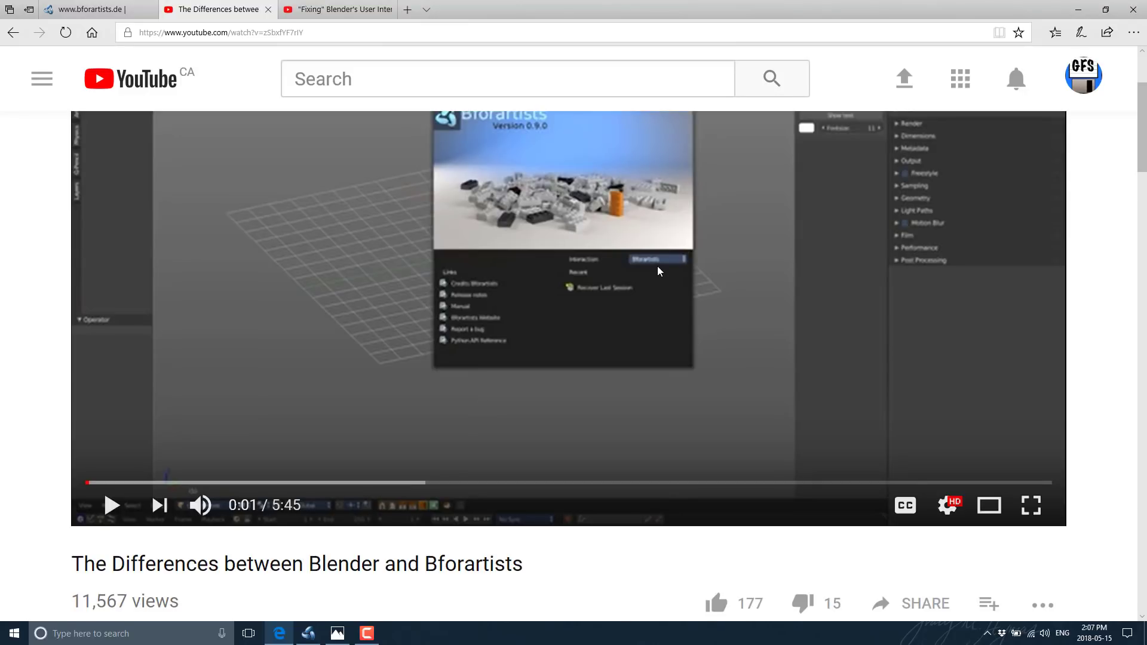
click(90, 10)
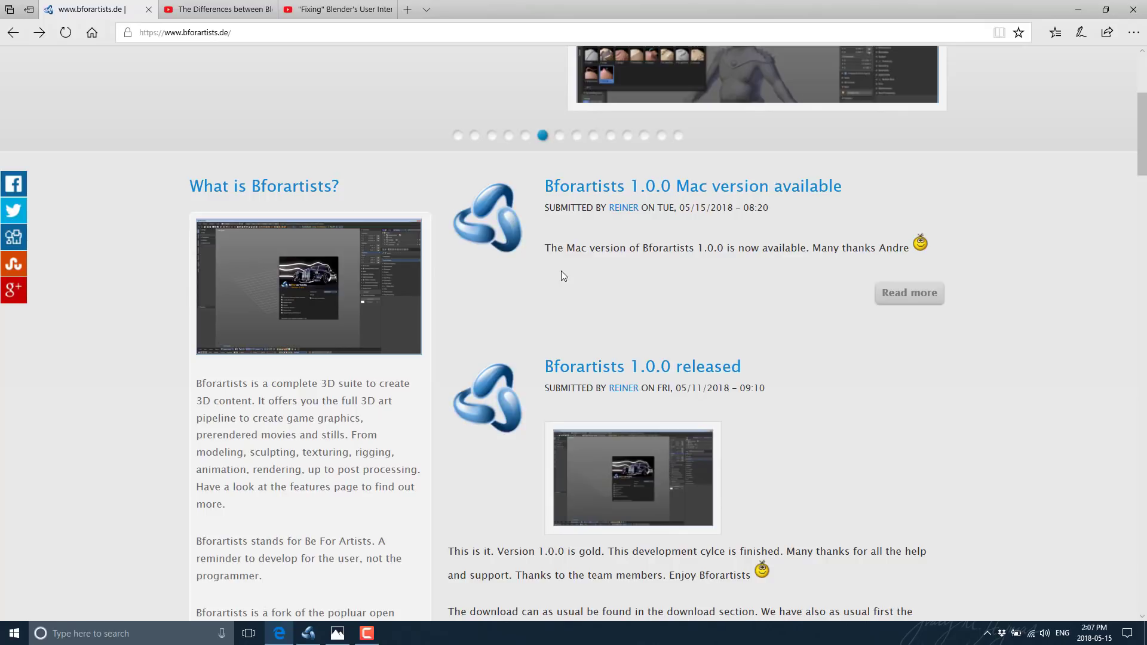
Step: Add a cube at the origin and grab it to X -4.27257, Z 0.66413
click(308, 634)
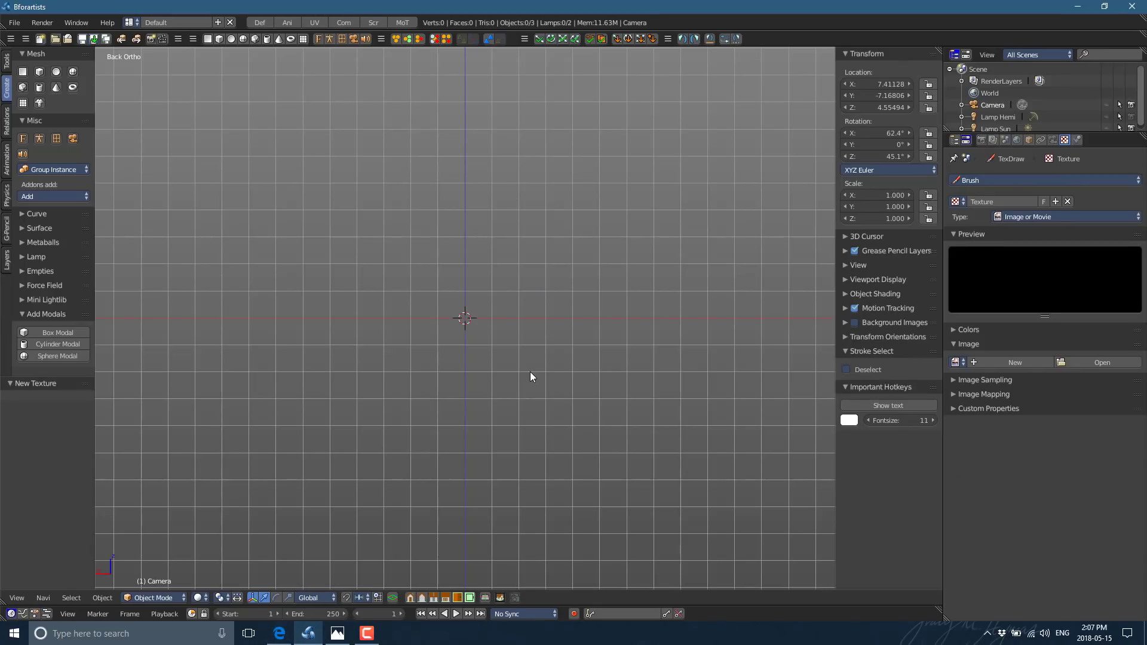
click(39, 71)
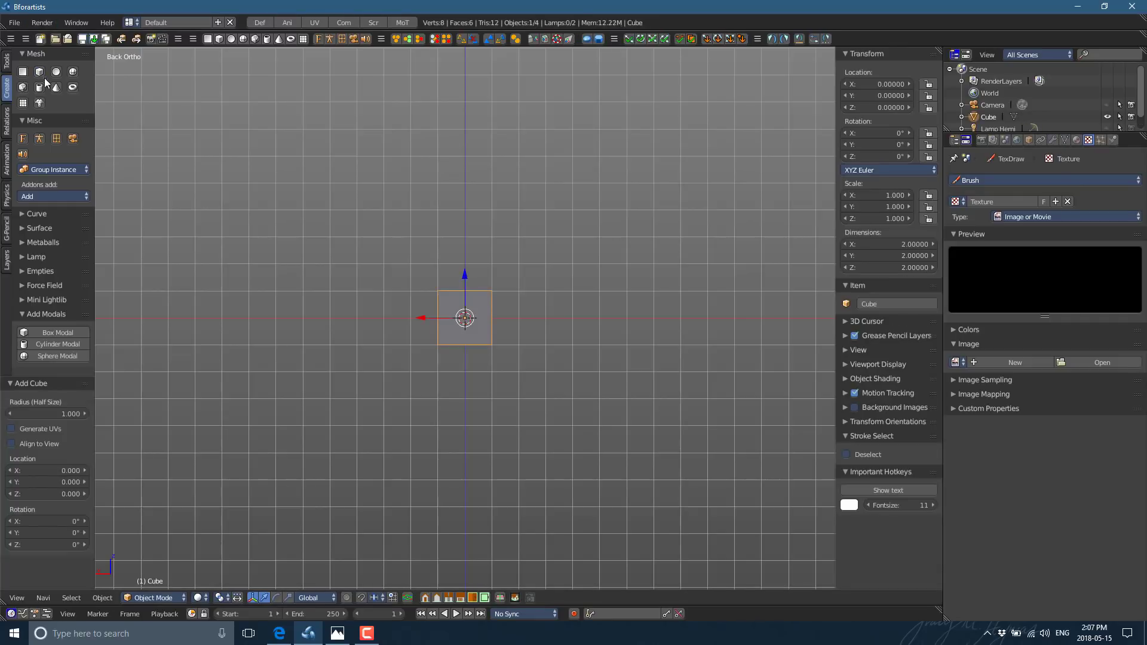
key(g)
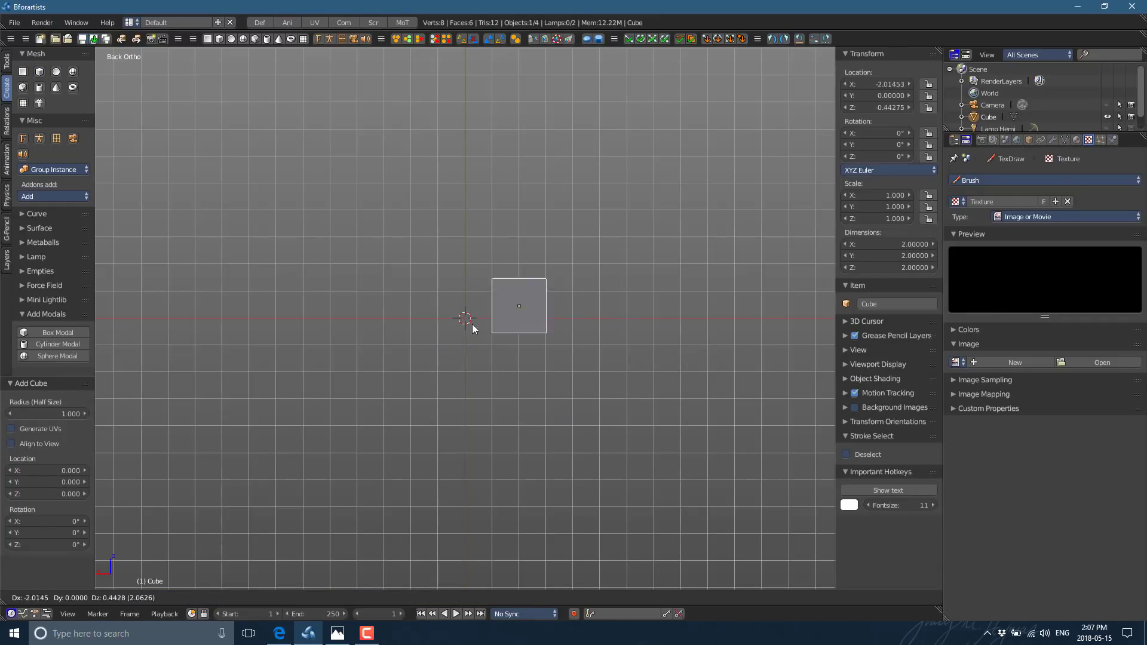
click(573, 334)
key(g)
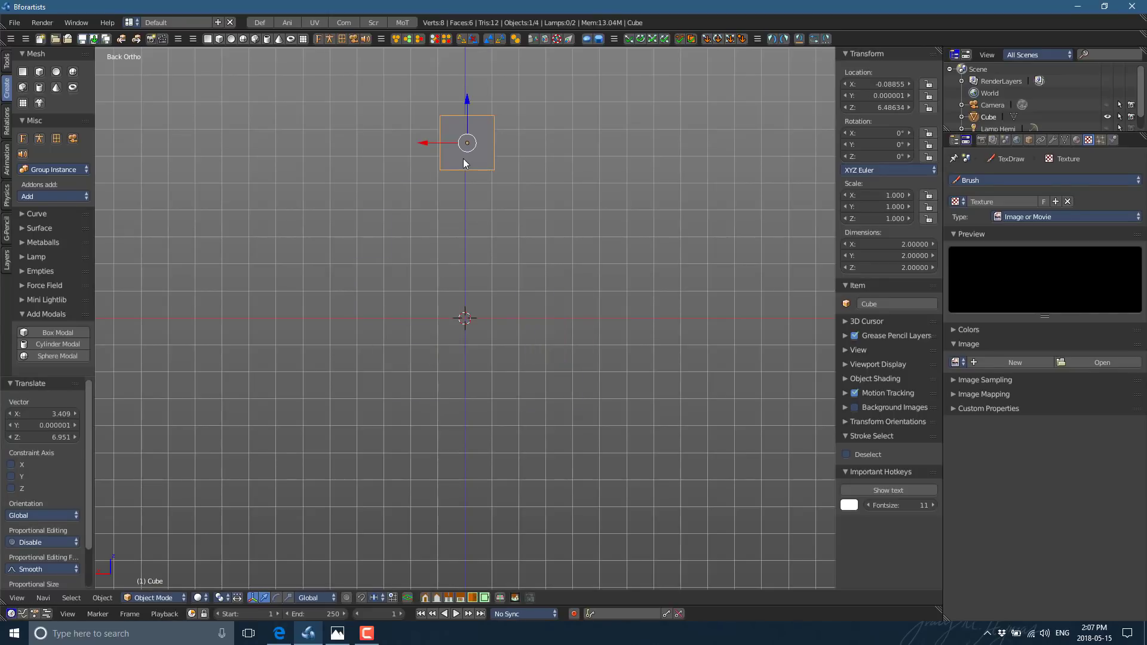
click(478, 318)
key(g)
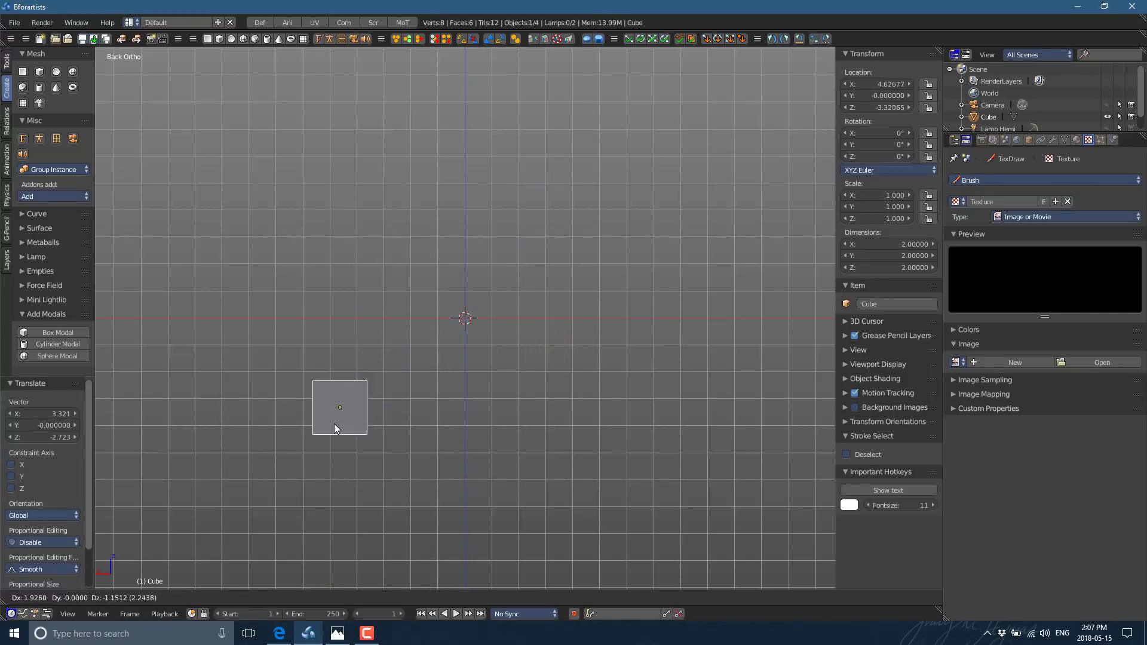
click(577, 319)
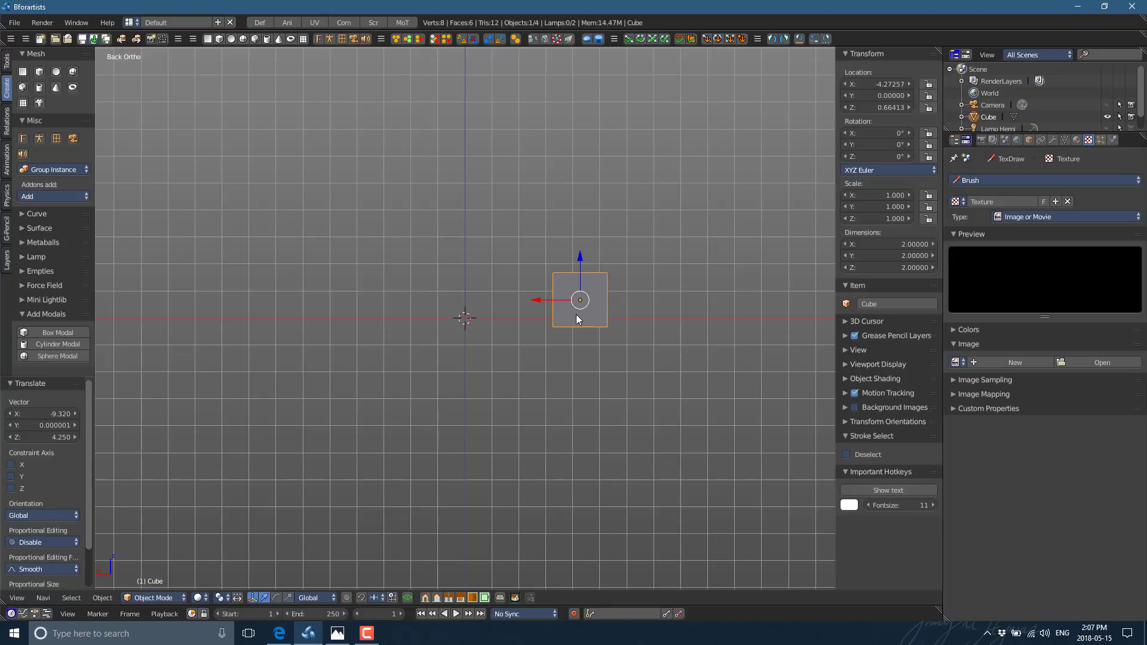
click(117, 22)
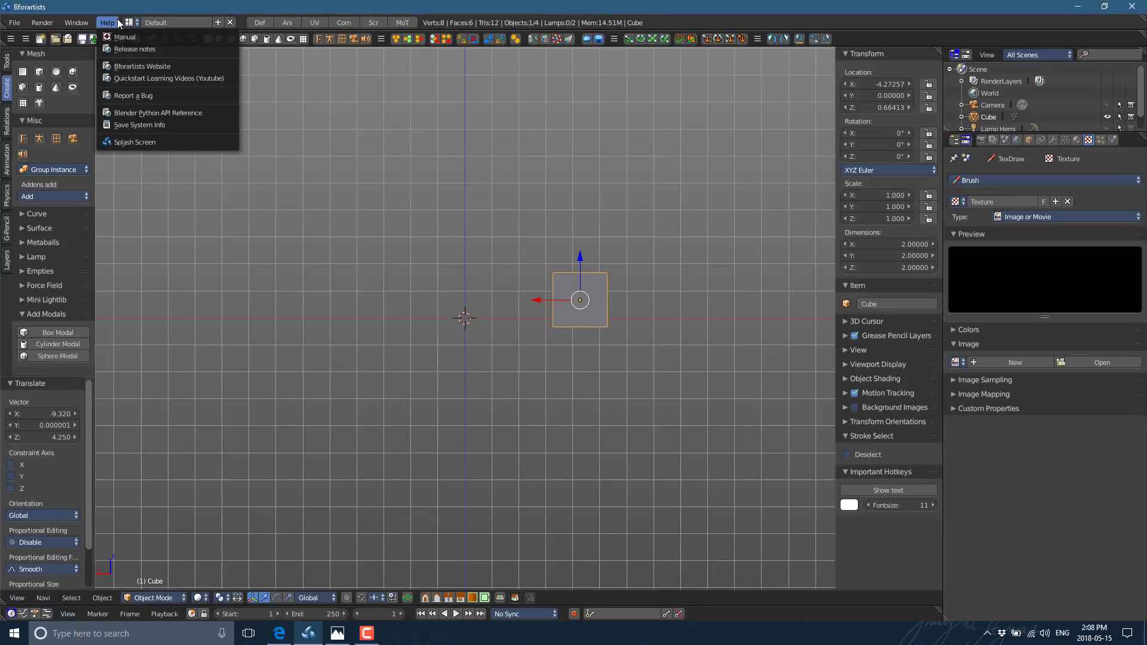
click(142, 141)
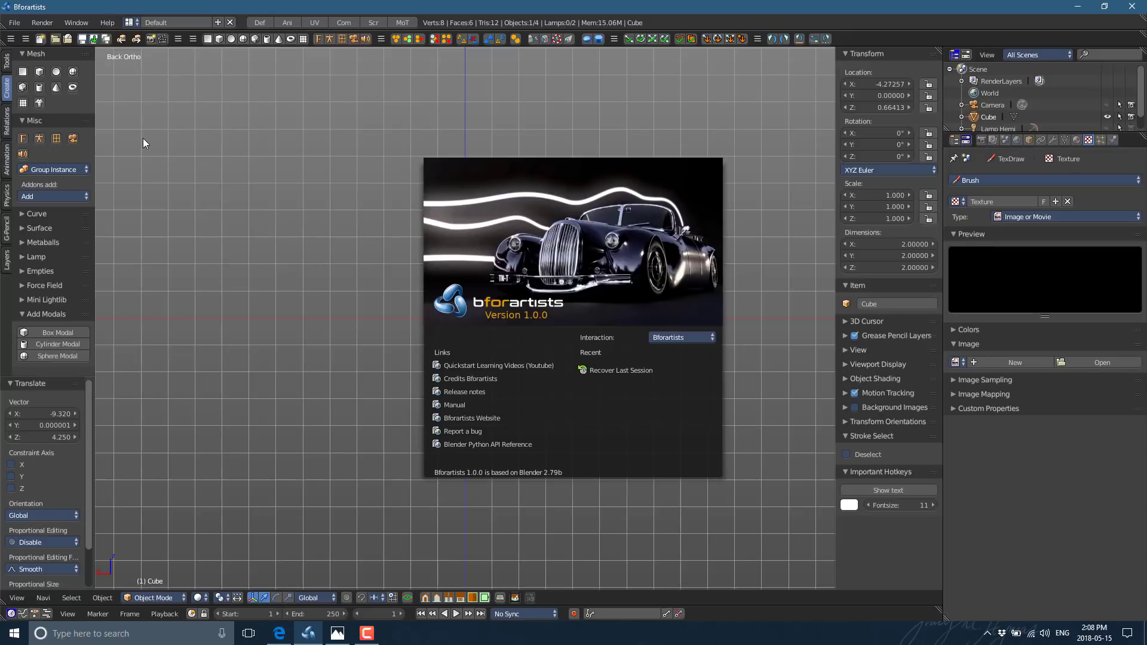
click(711, 338)
click(266, 324)
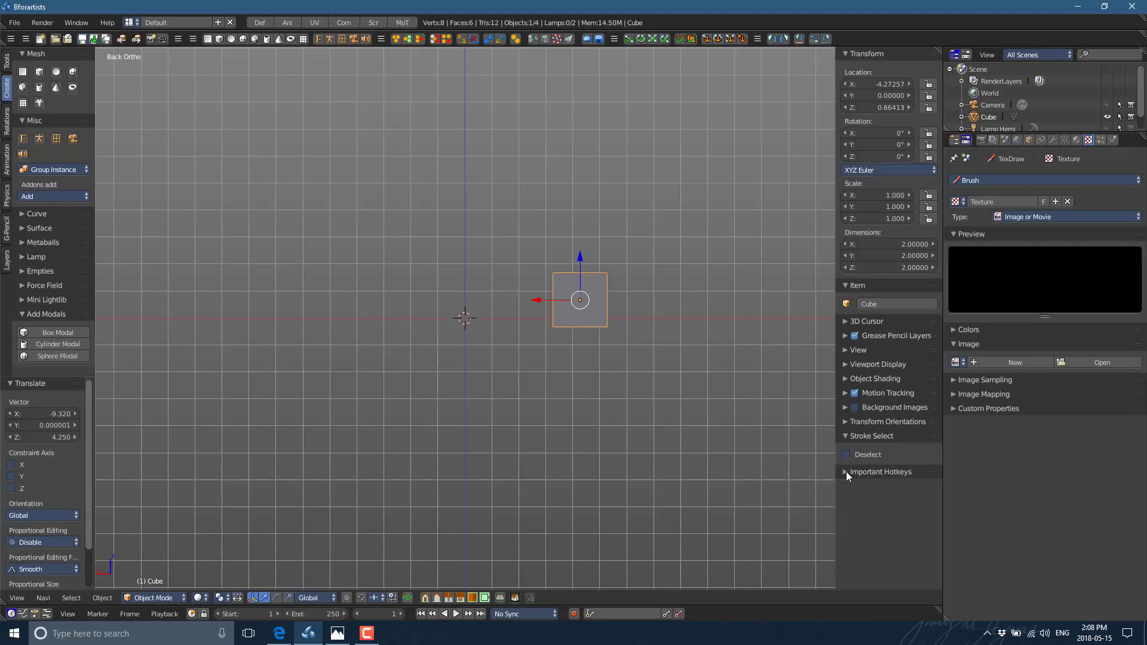
Step: Show the Important Hotkeys text in the viewport, then hide it again
click(900, 488)
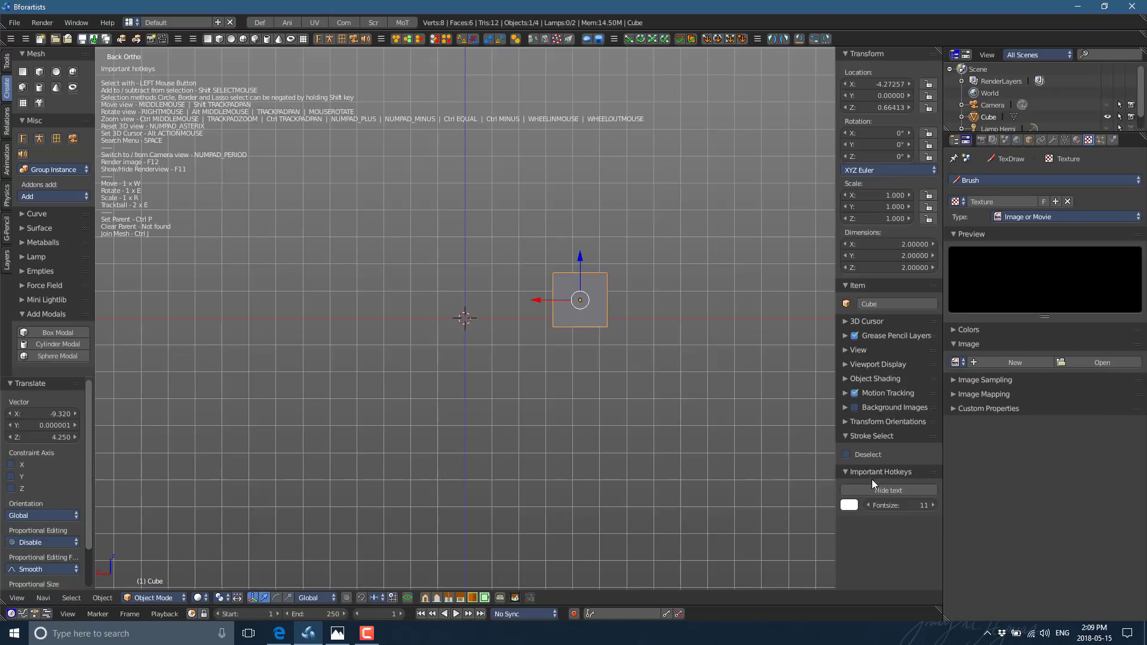
click(892, 488)
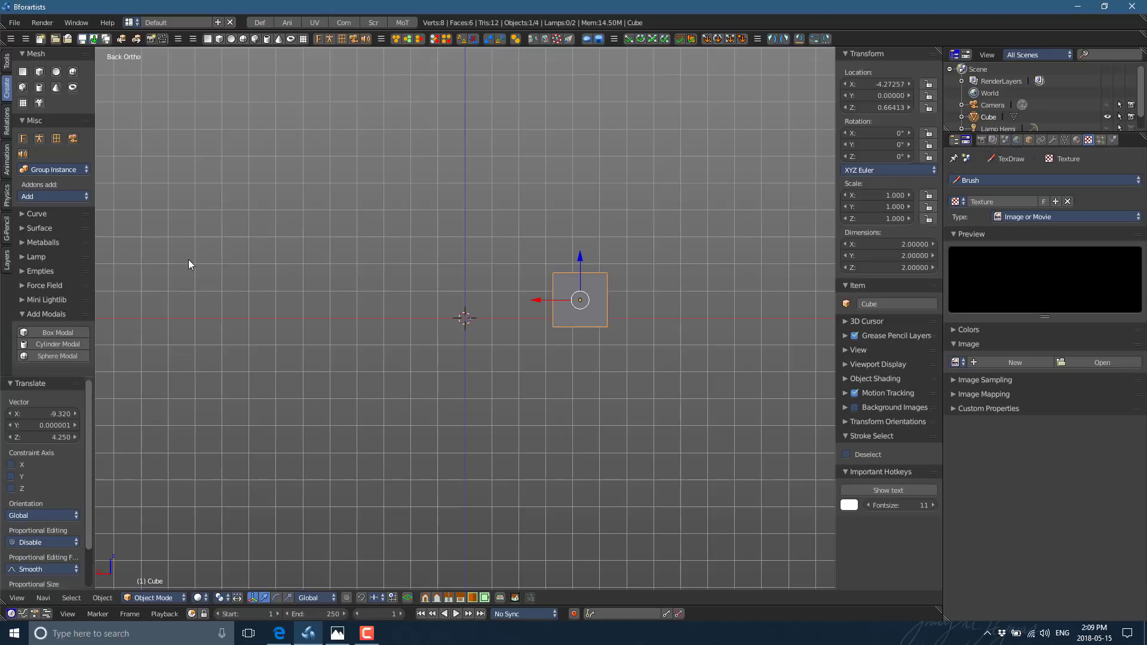
Step: Open the online manual from Help > Manual and go to its Modeling section
click(108, 24)
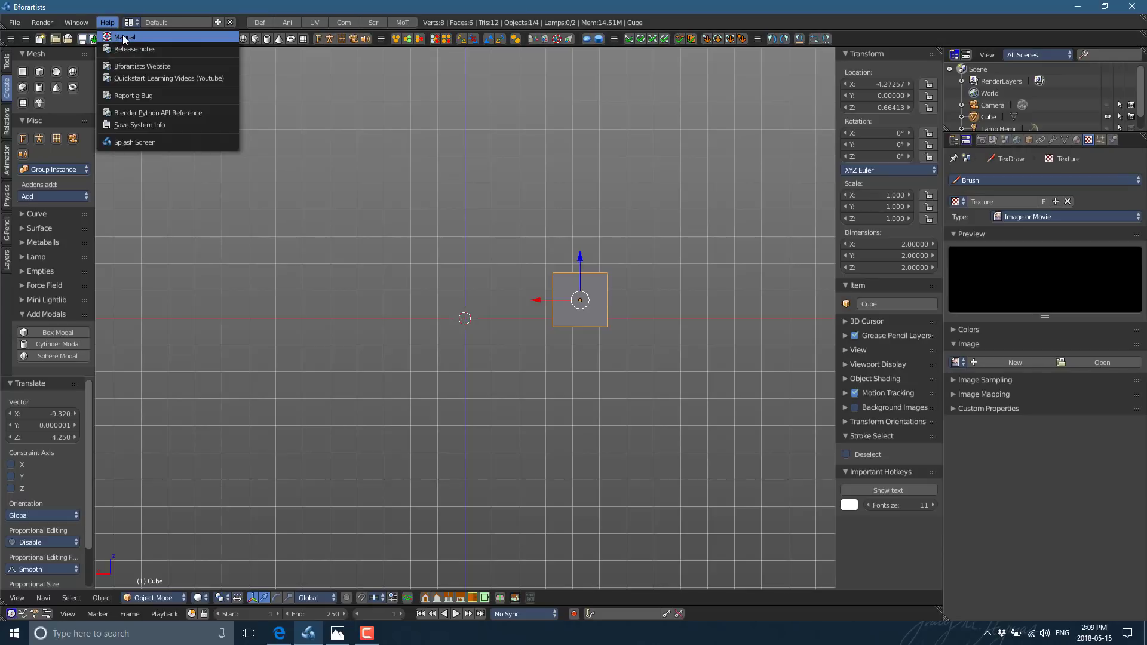
click(123, 35)
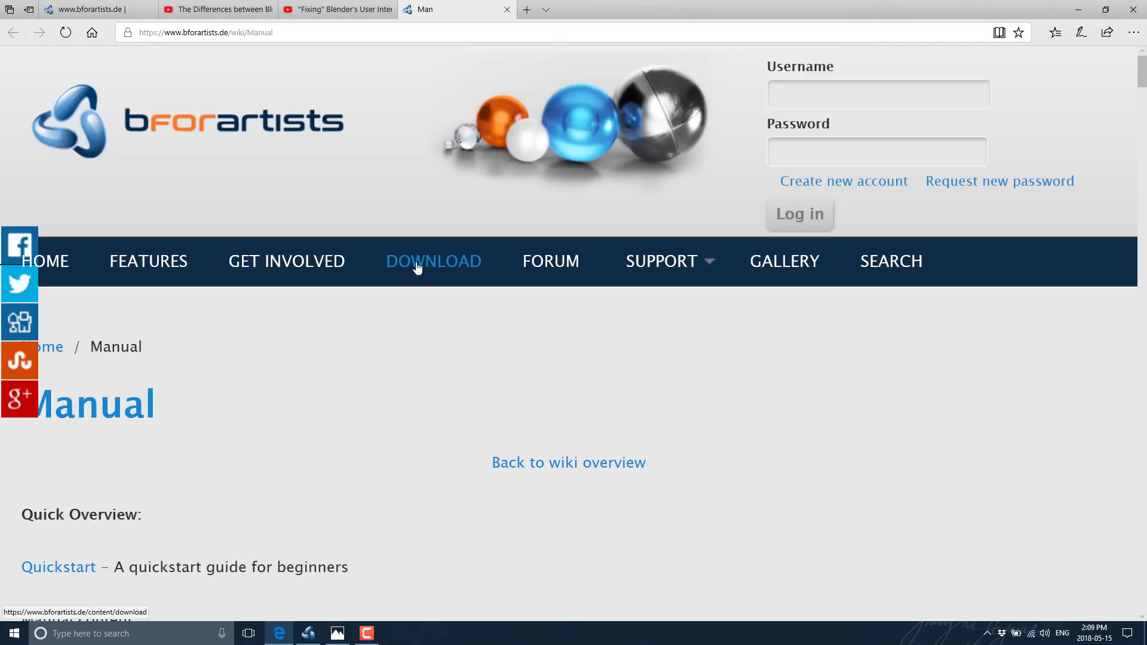
scroll(514, 356, down, 4)
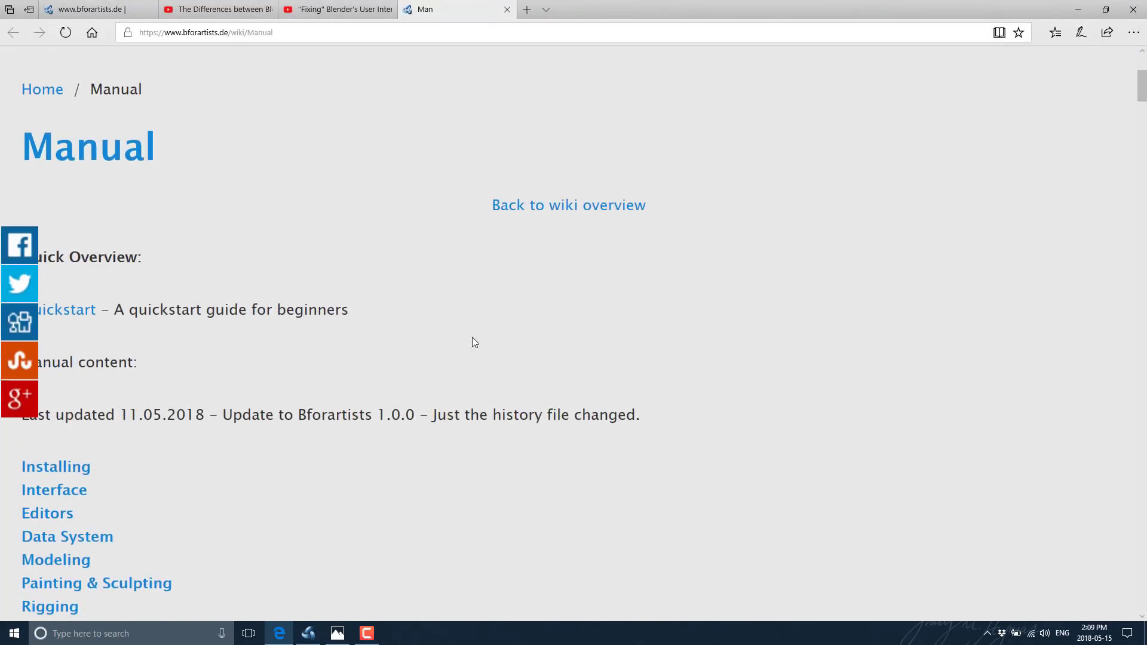
scroll(474, 342, down, 9)
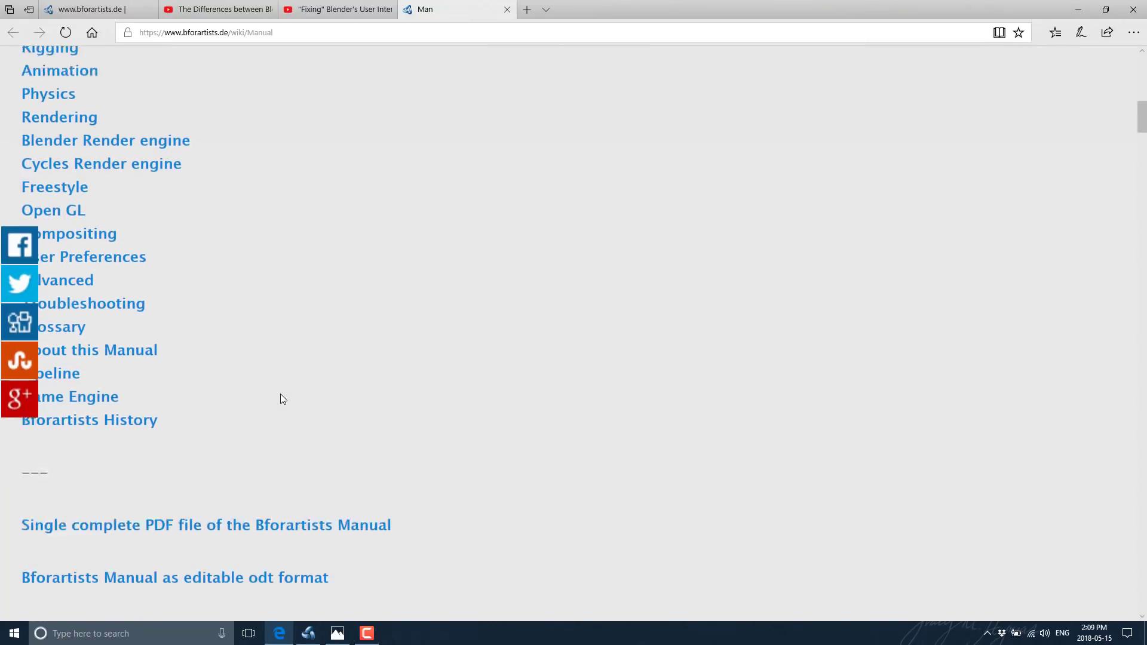
scroll(283, 397, up, 3)
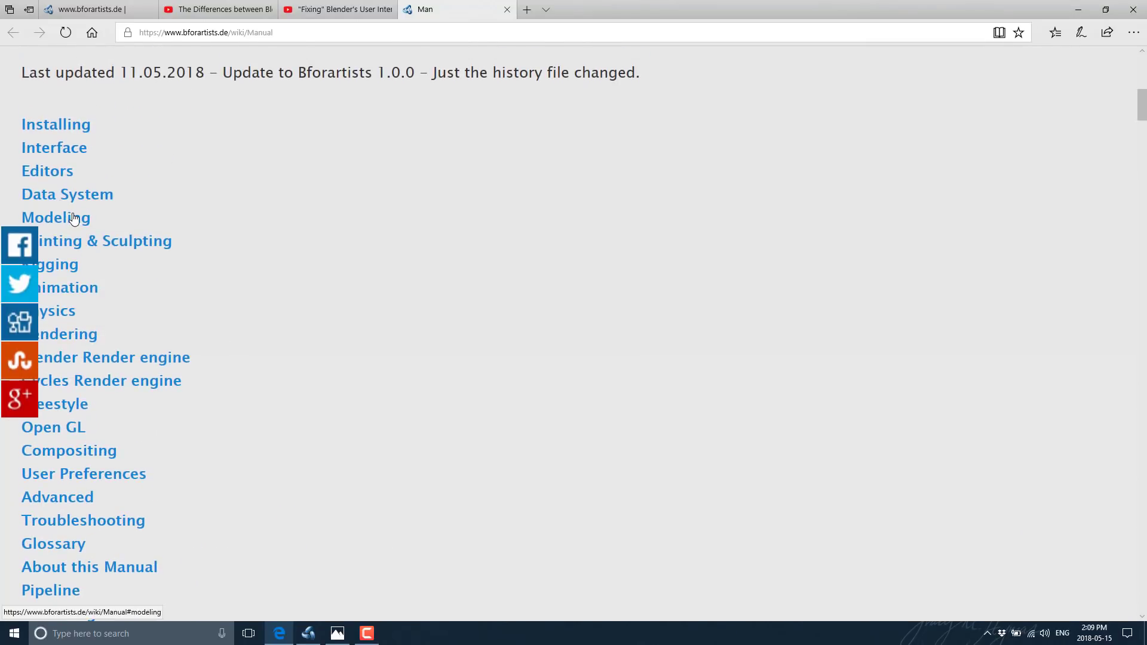
click(74, 220)
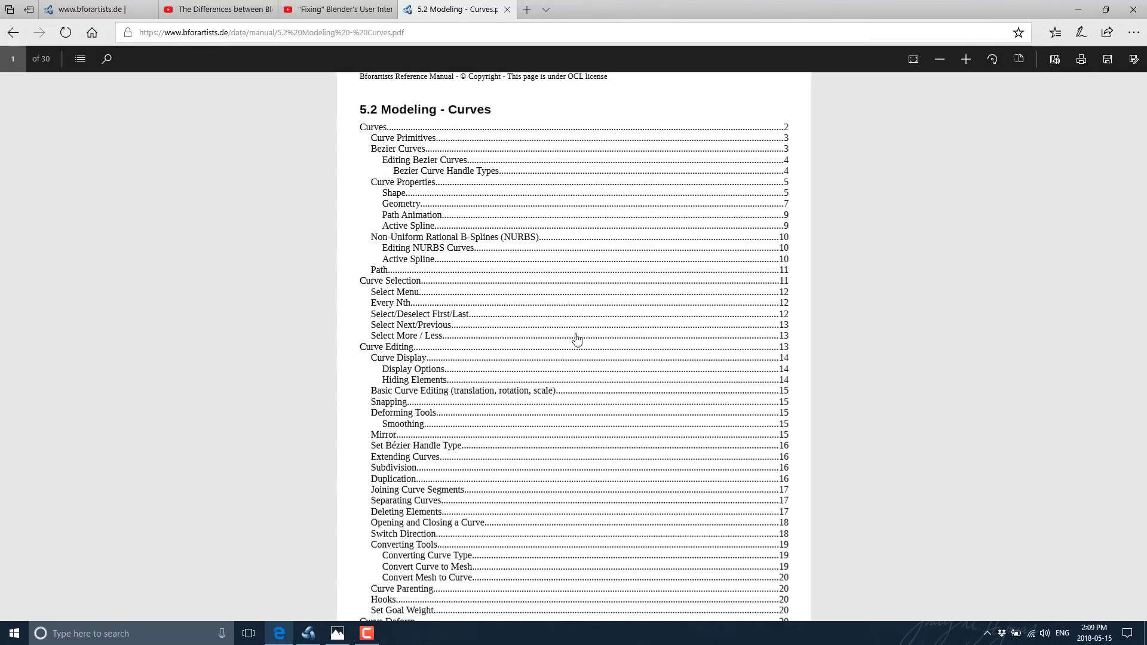
Step: Scroll the 5.2 Modeling – Curves PDF down to page 9's Path Animation and Active Spline
scroll(641, 316, down, 20)
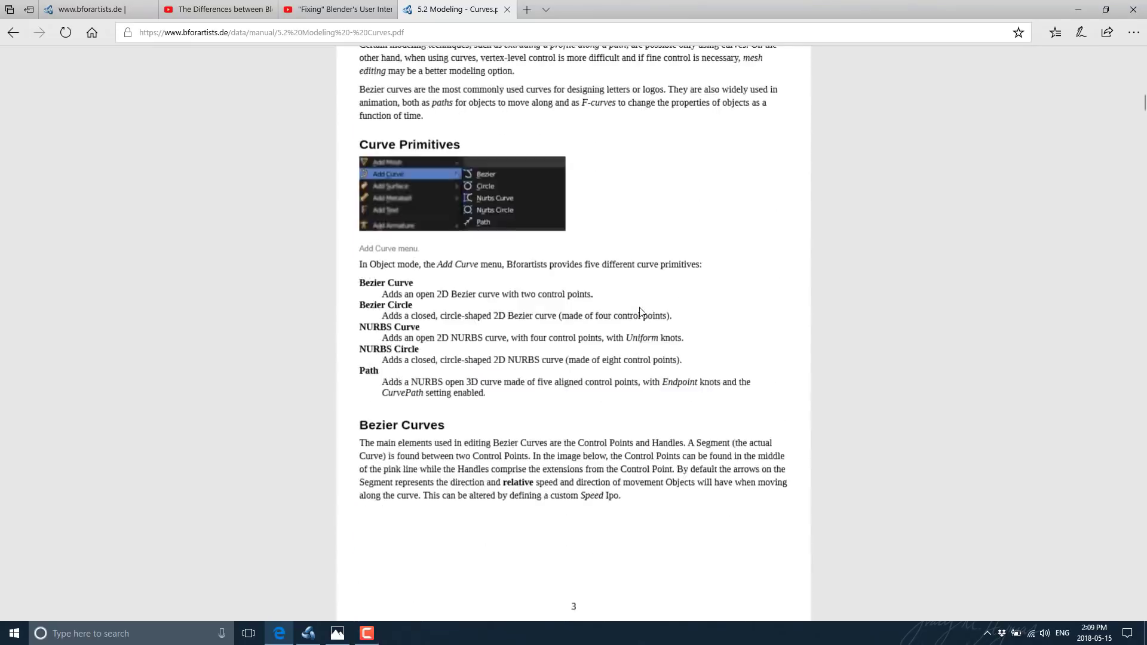
scroll(641, 313, down, 20)
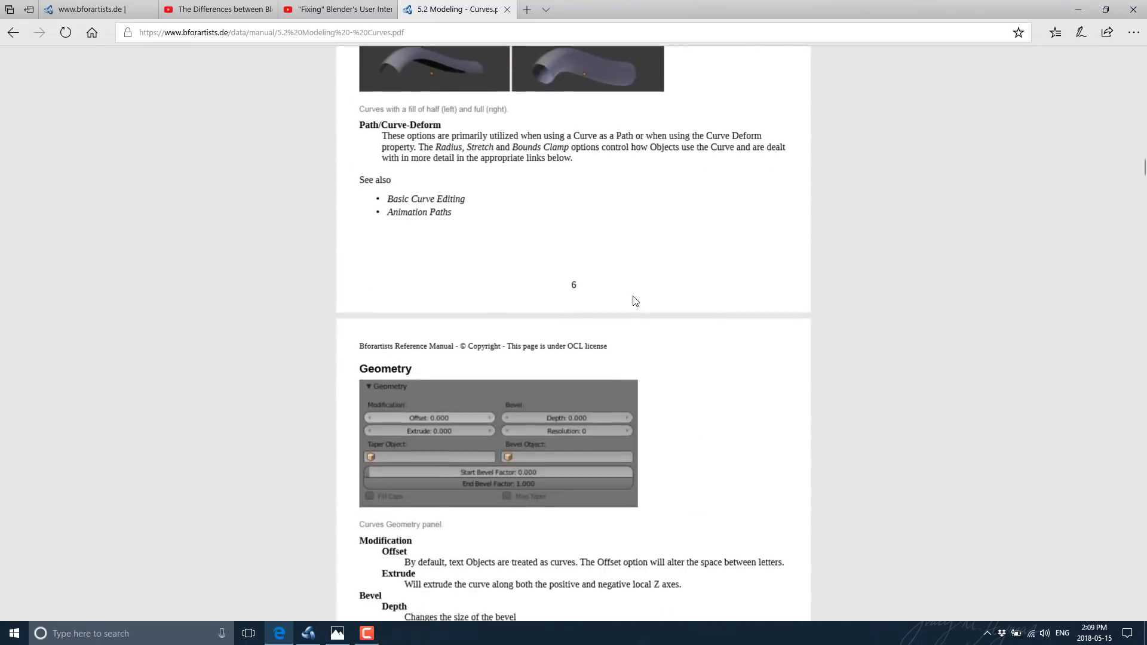
scroll(634, 301, down, 18)
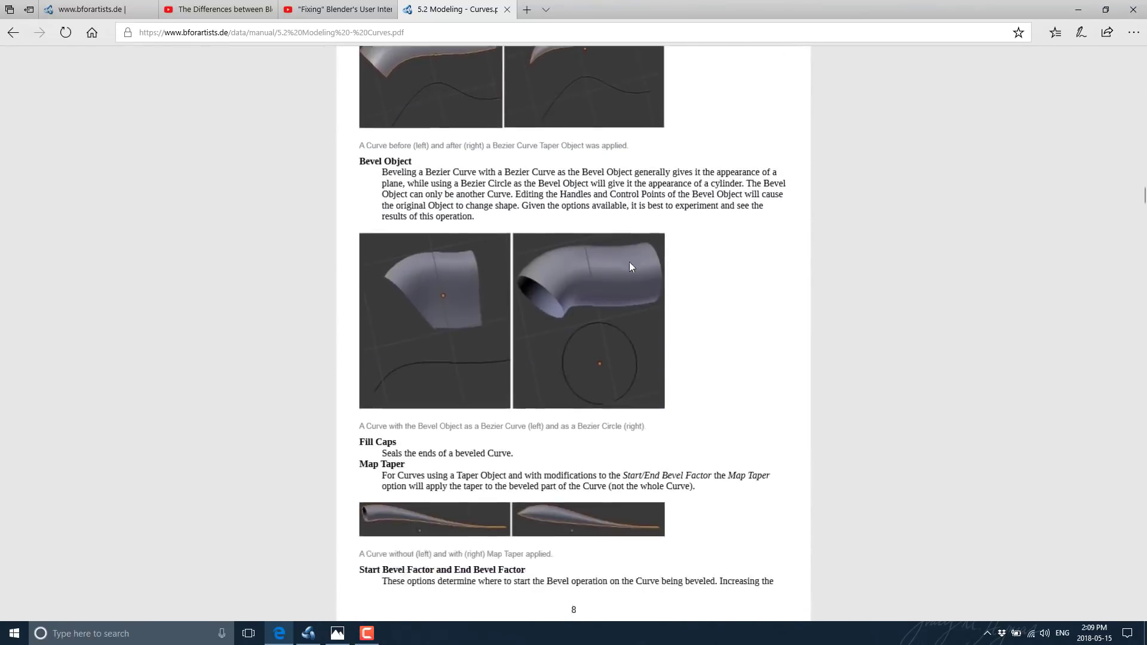
scroll(633, 258, down, 9)
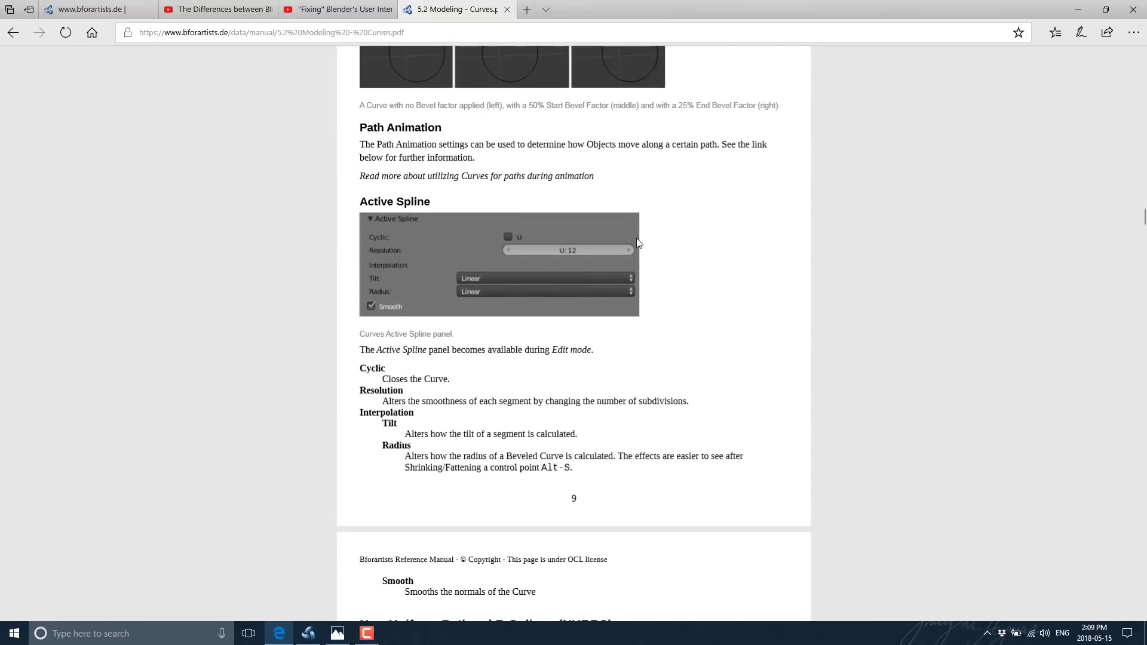